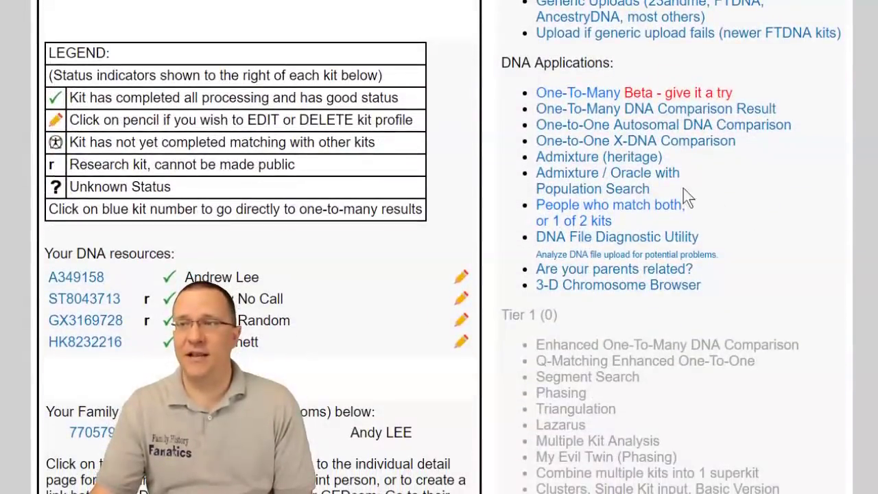
# Step: Point out the matching-both-kits tool, check kit Z085591, and scroll to Display Results
pyautogui.moveTo(634, 226); pyautogui.dragTo(534, 218)
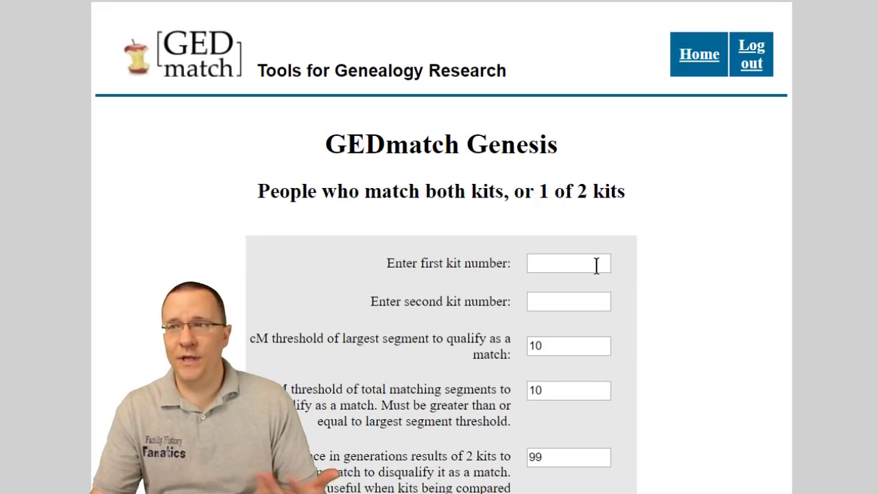
pyautogui.click(589, 264)
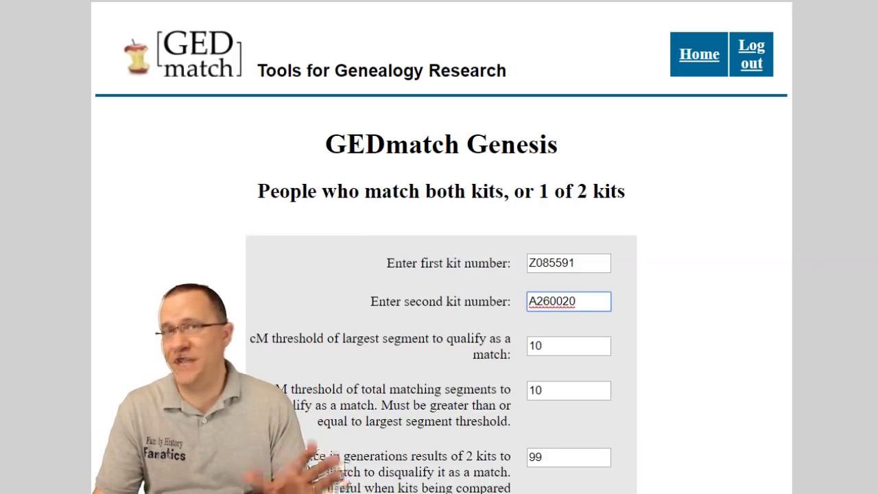
pyautogui.scroll(-3, 797, 362)
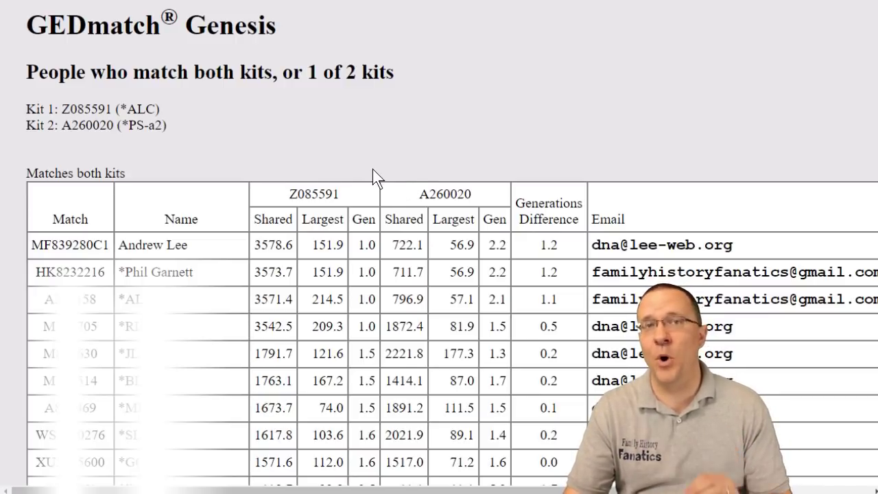
# Step: Highlight the Z085591 and A260020 column headers in the Matches both kits table
pyautogui.moveTo(290, 194); pyautogui.dragTo(346, 201)
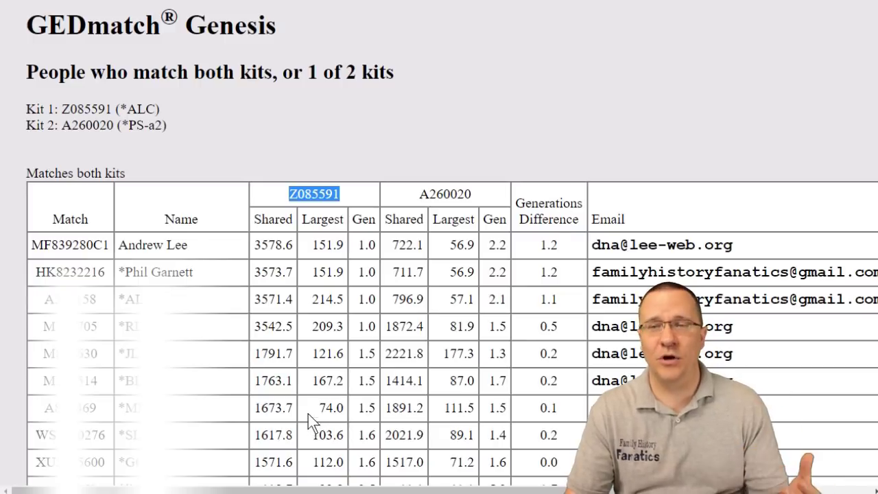
pyautogui.moveTo(420, 193); pyautogui.dragTo(457, 193)
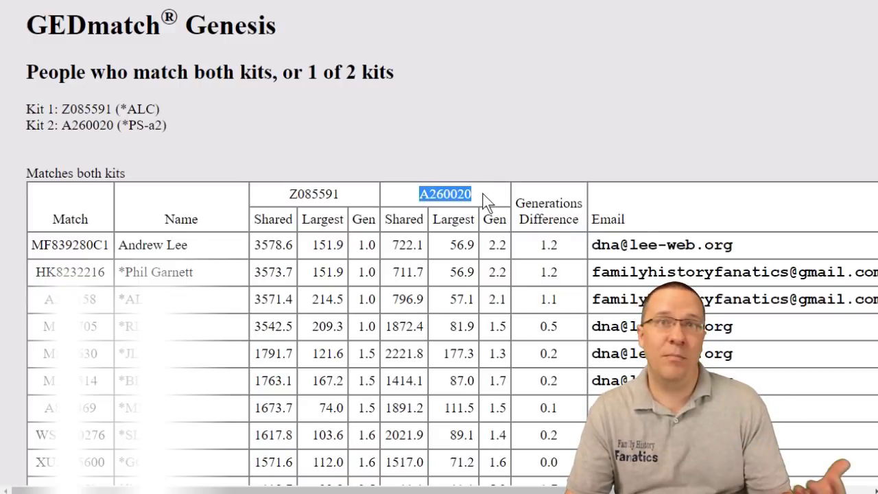
pyautogui.click(394, 248)
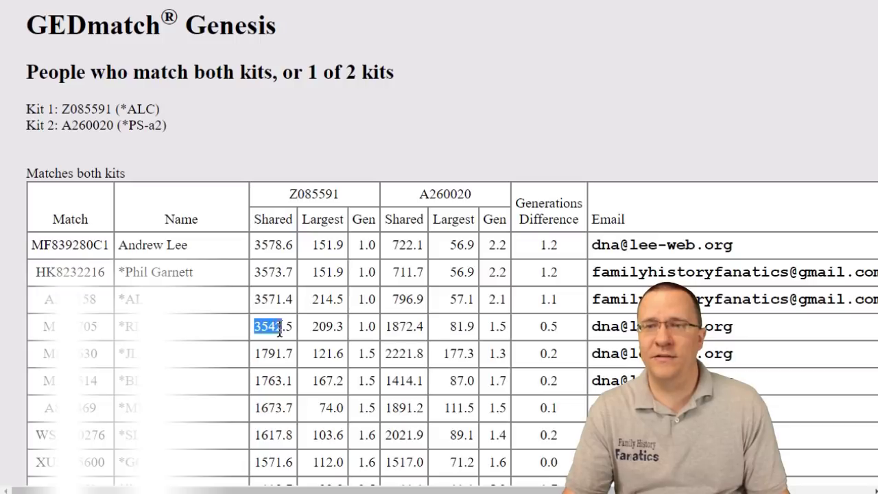
# Step: Highlight the fourth match's values for both kits and the Matches both kits heading
pyautogui.moveTo(280, 331); pyautogui.dragTo(339, 333)
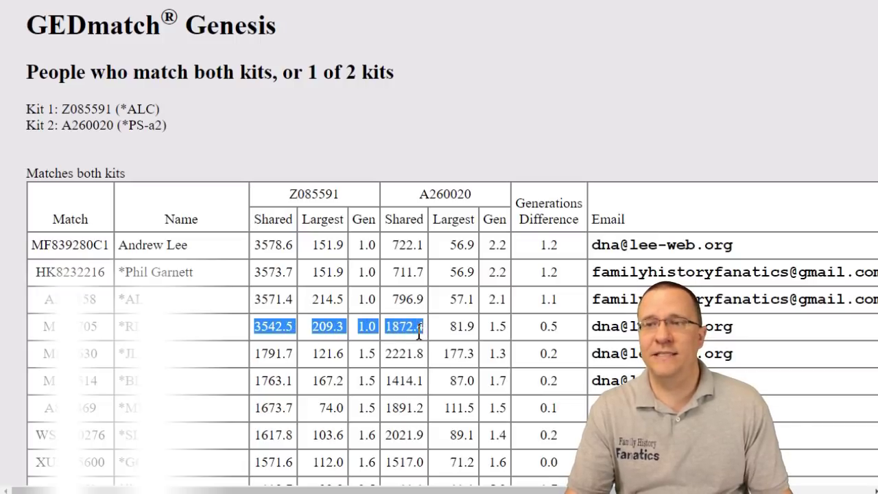
pyautogui.moveTo(419, 333); pyautogui.dragTo(426, 332)
pyautogui.moveTo(507, 328); pyautogui.dragTo(269, 323)
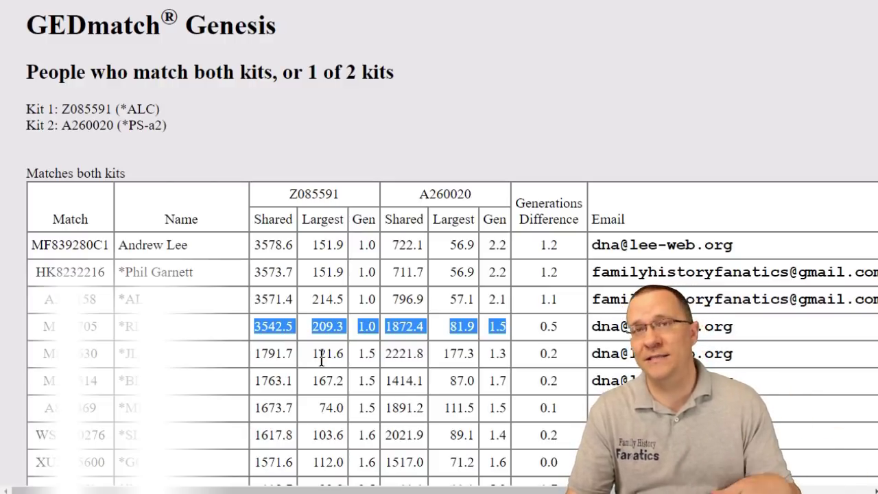
pyautogui.click(493, 155)
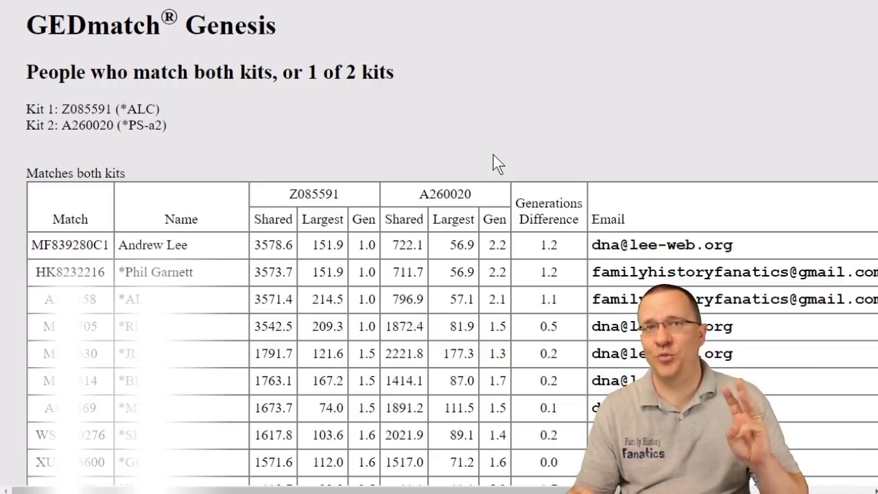
pyautogui.moveTo(127, 176); pyautogui.dragTo(29, 175)
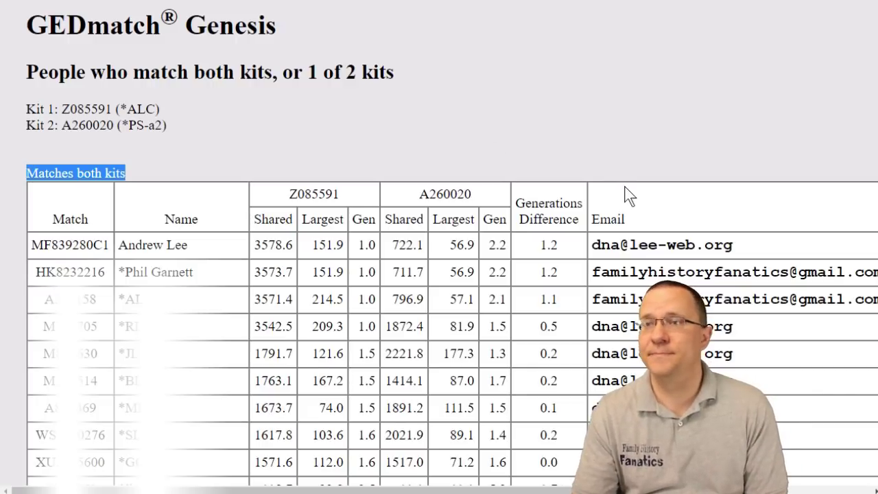
pyautogui.scroll(-10, 192, 80)
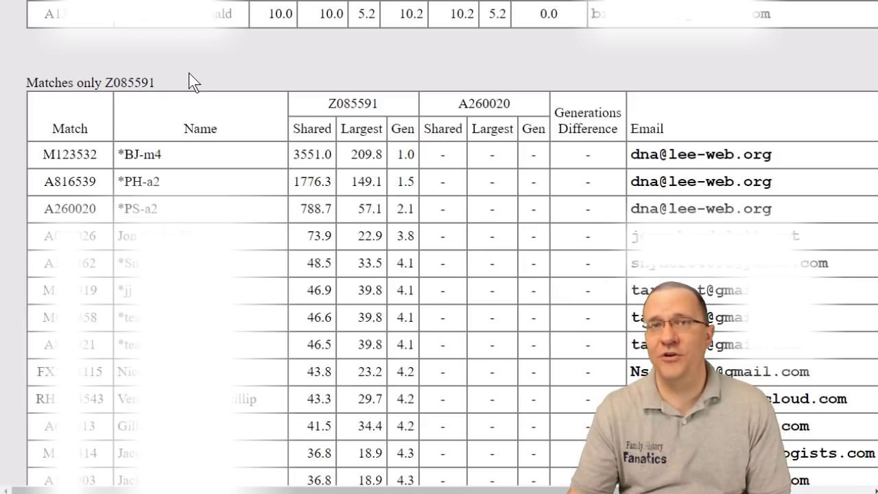
# Step: Highlight the 'Matches only Z085591' heading
pyautogui.moveTo(173, 81); pyautogui.dragTo(33, 82)
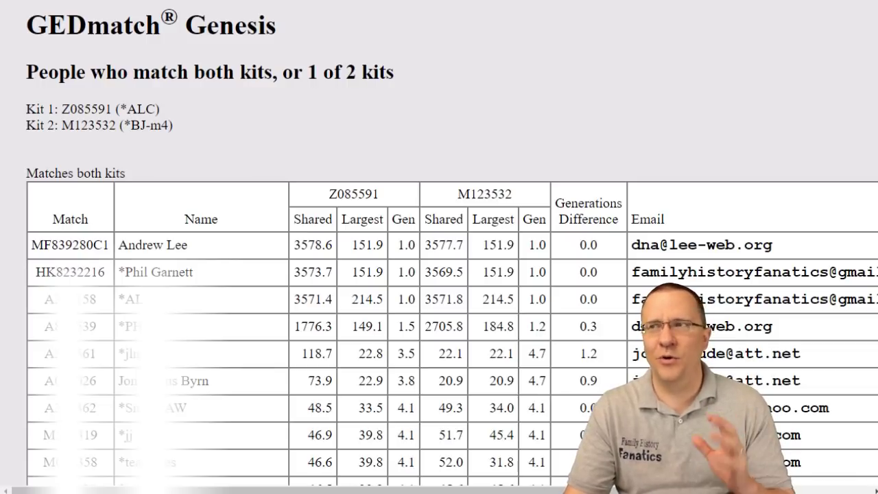
# Step: Scroll down the page toward the two-kit comparison form
pyautogui.scroll(-10, 439, 243)
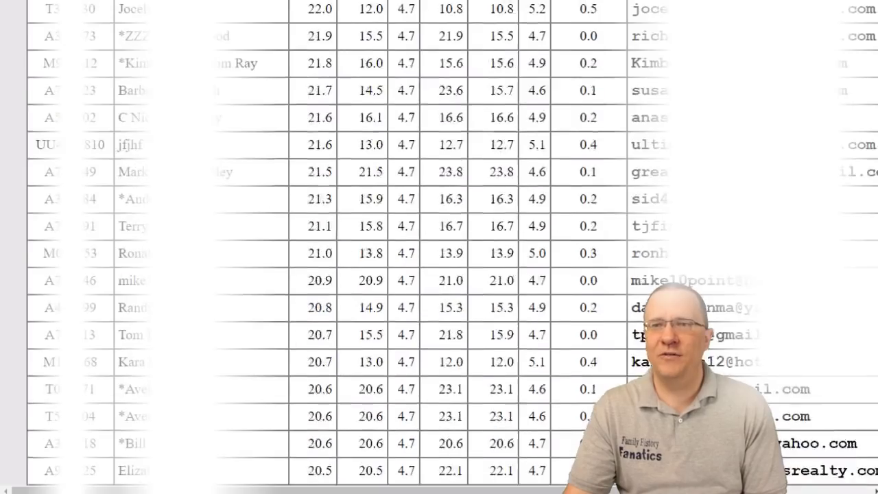
pyautogui.scroll(-10, 439, 242)
pyautogui.scroll(-5, 438, 243)
pyautogui.scroll(-10, 439, 243)
pyautogui.scroll(-10, 439, 242)
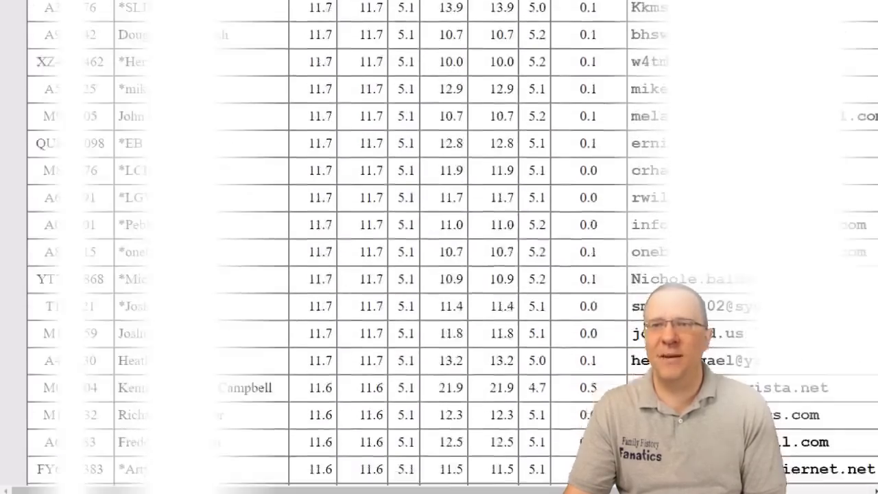
pyautogui.scroll(-10, 439, 242)
pyautogui.scroll(-10, 439, 242)
pyautogui.scroll(-10, 439, 243)
pyautogui.scroll(-10, 439, 243)
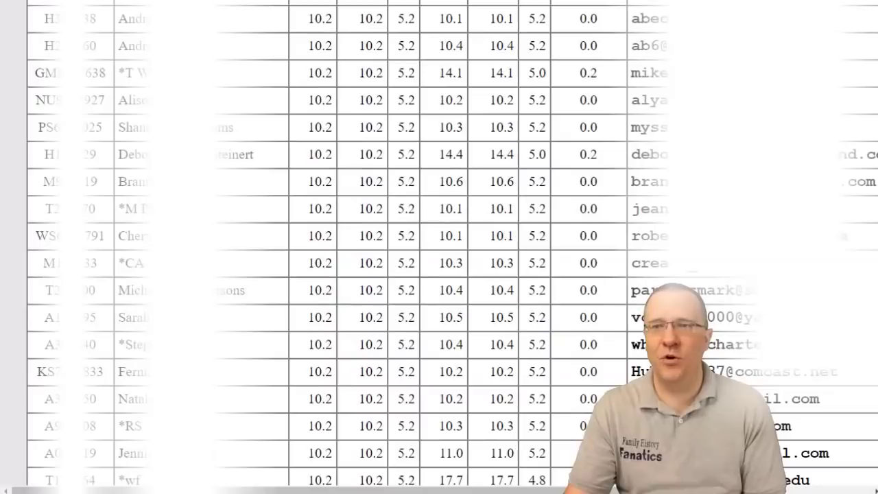
pyautogui.scroll(-5, 438, 243)
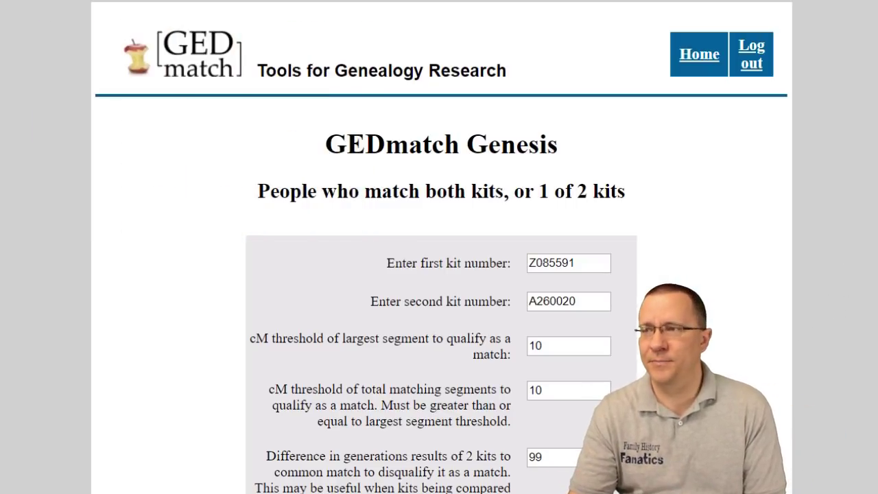
# Step: Review the largest-segment and total-segments cM thresholds, selecting the 10 in the total-segments field
pyautogui.scroll(-1, 314, 260)
pyautogui.scroll(-2, 315, 261)
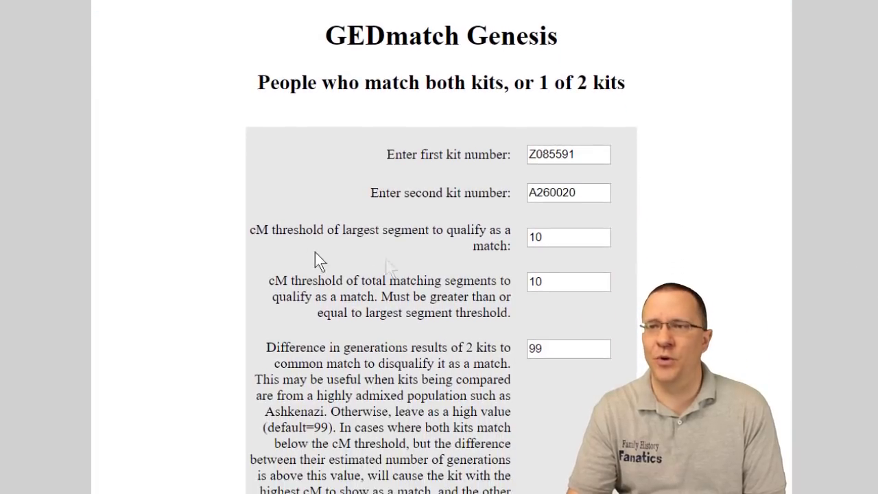
pyautogui.moveTo(271, 232); pyautogui.dragTo(431, 237)
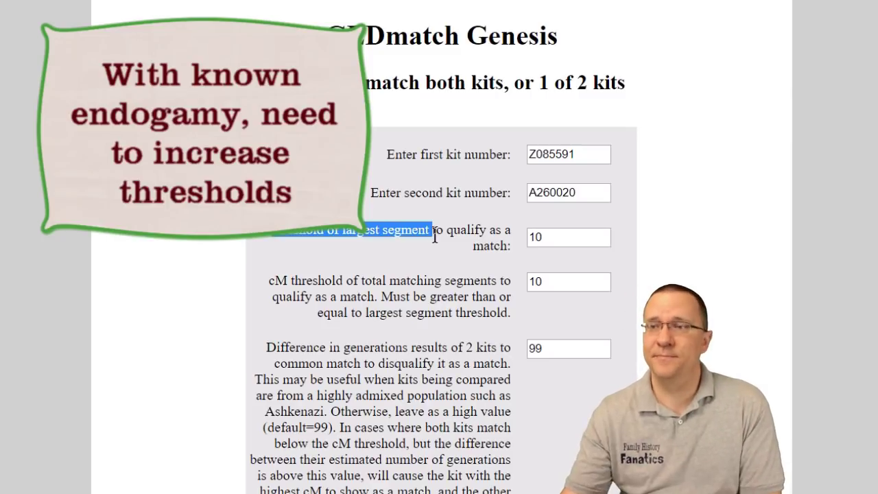
pyautogui.moveTo(580, 281); pyautogui.dragTo(530, 281)
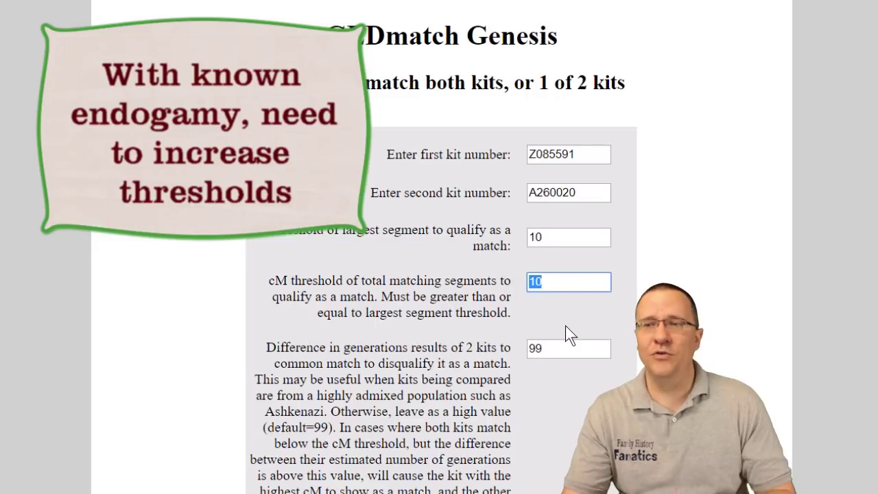
pyautogui.moveTo(269, 280); pyautogui.dragTo(495, 291)
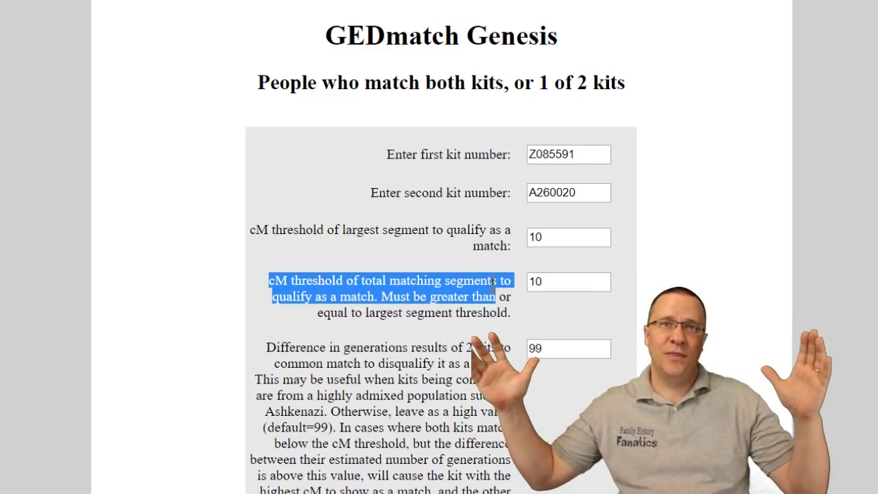
pyautogui.click(552, 281)
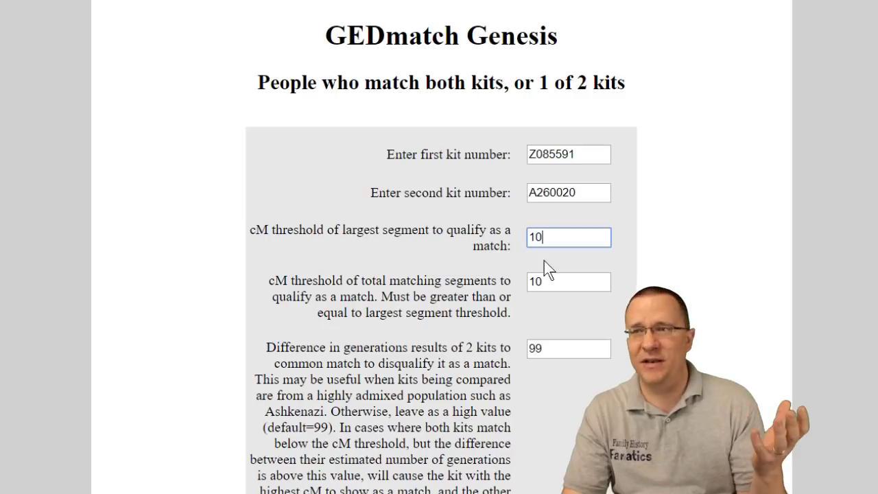
pyautogui.moveTo(550, 283); pyautogui.dragTo(521, 284)
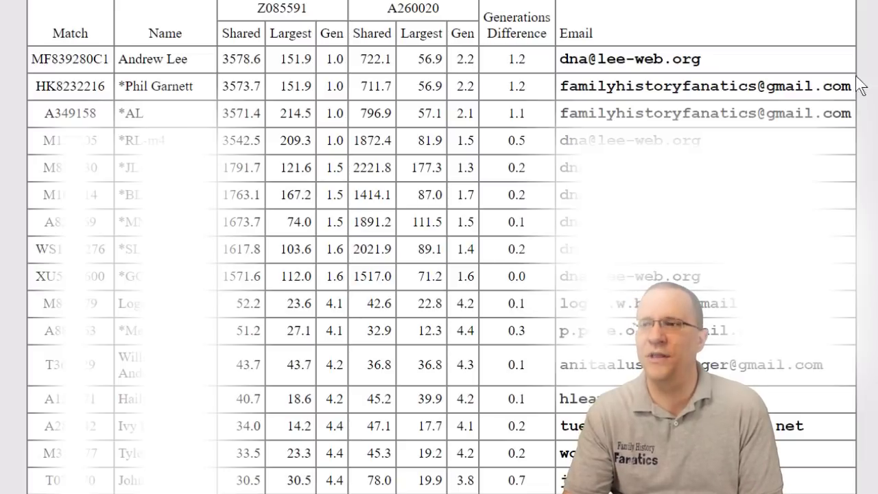
pyautogui.scroll(-3, 439, 247)
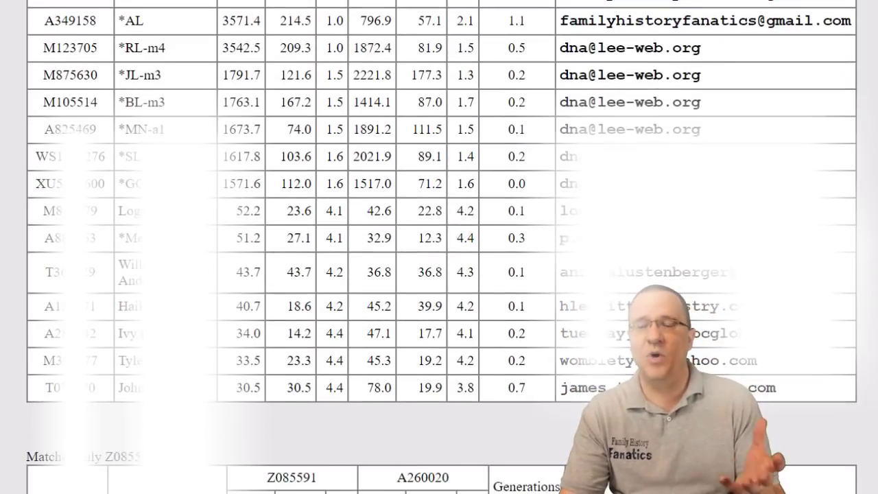